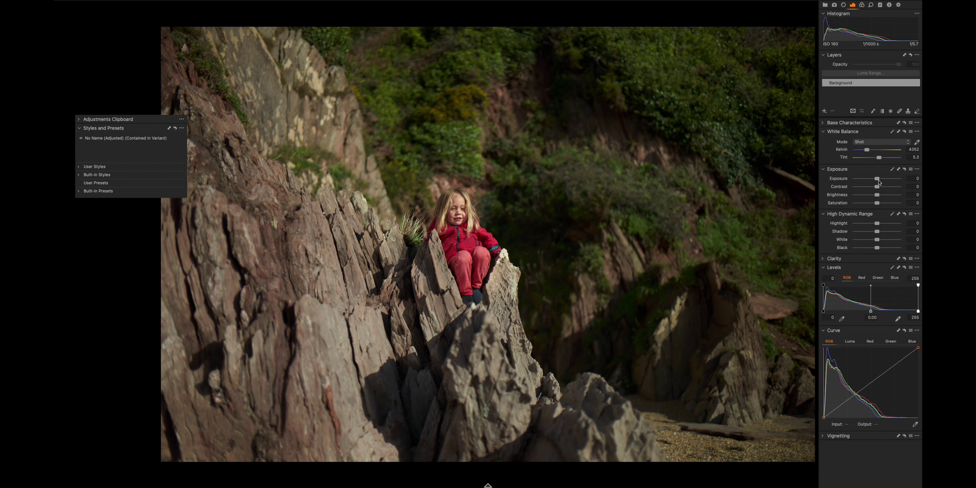
- Set Exposure to -0.44, Saturation 9, white balance 4043 K, Highlight -55 and Shadow 8
{"action": "left_click_drag", "start_coordinate": [878, 182], "coordinate": [876, 183]}
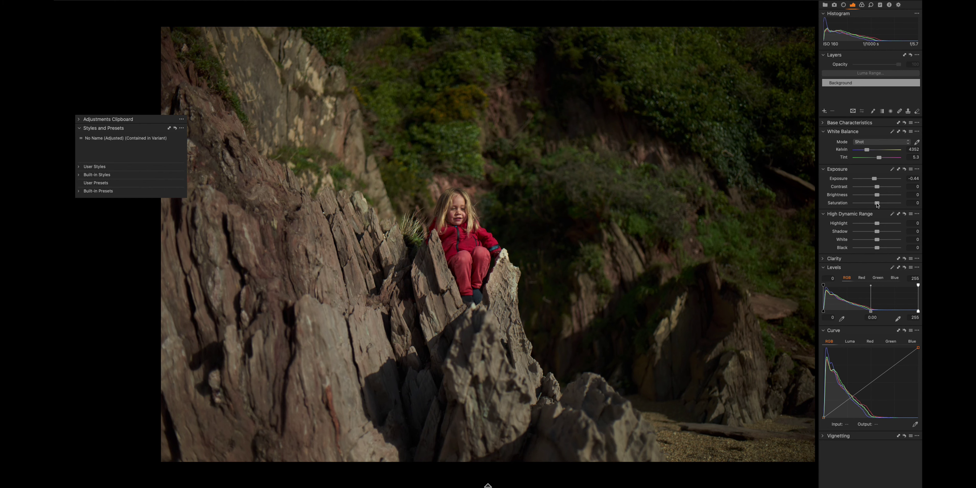
{"action": "left_click_drag", "start_coordinate": [877, 205], "coordinate": [879, 205]}
{"action": "left_click_drag", "start_coordinate": [868, 150], "coordinate": [865, 151]}
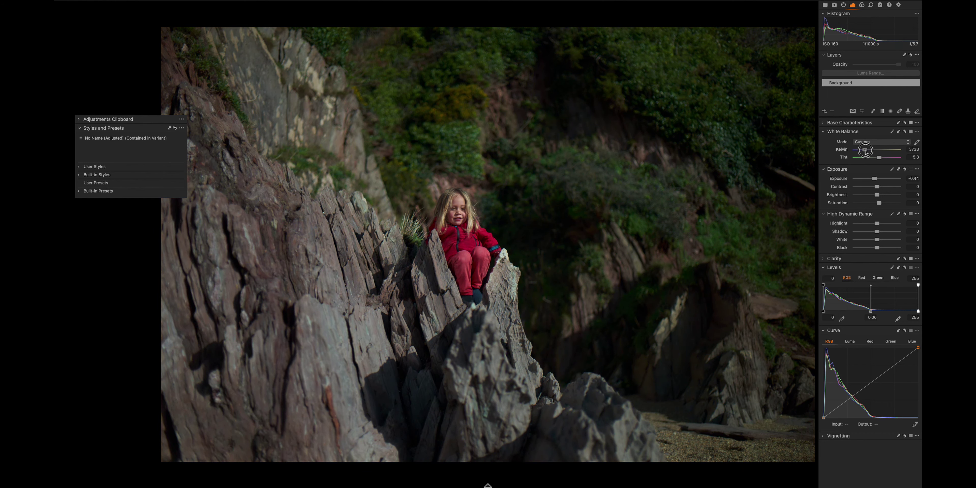
{"action": "left_click_drag", "start_coordinate": [866, 151], "coordinate": [867, 152]}
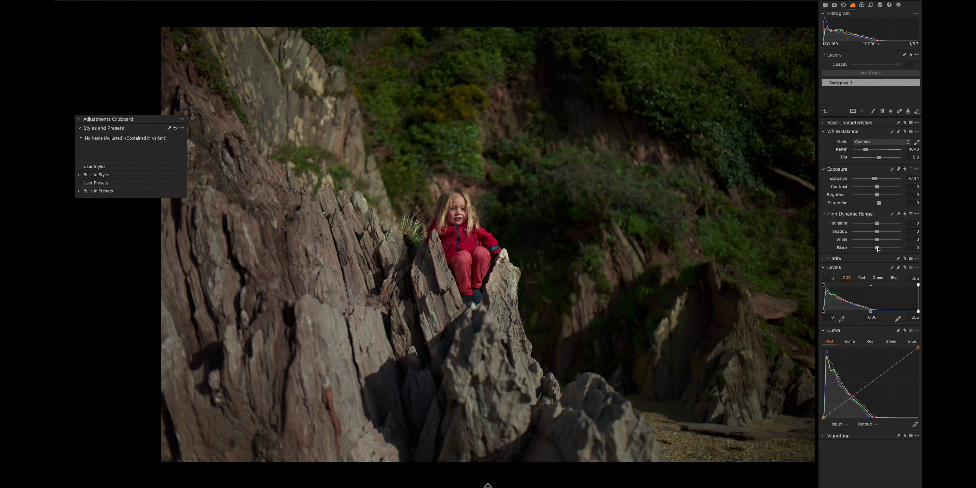
{"action": "left_click_drag", "start_coordinate": [879, 226], "coordinate": [866, 230]}
{"action": "left_click_drag", "start_coordinate": [878, 232], "coordinate": [880, 231]}
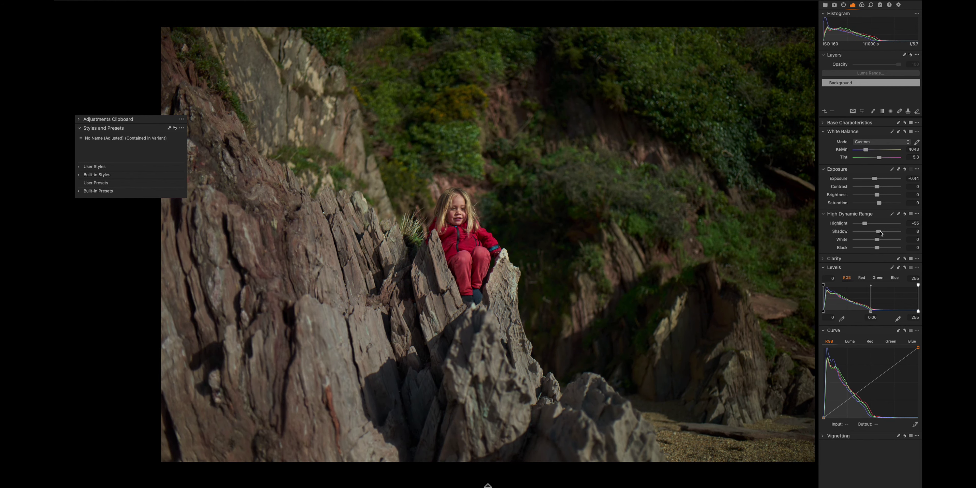
- Raise the RGB curve's black point for matte shadows and add a midtone point
{"action": "left_click", "coordinate": [827, 417]}
{"action": "left_click_drag", "start_coordinate": [824, 418], "coordinate": [823, 410]}
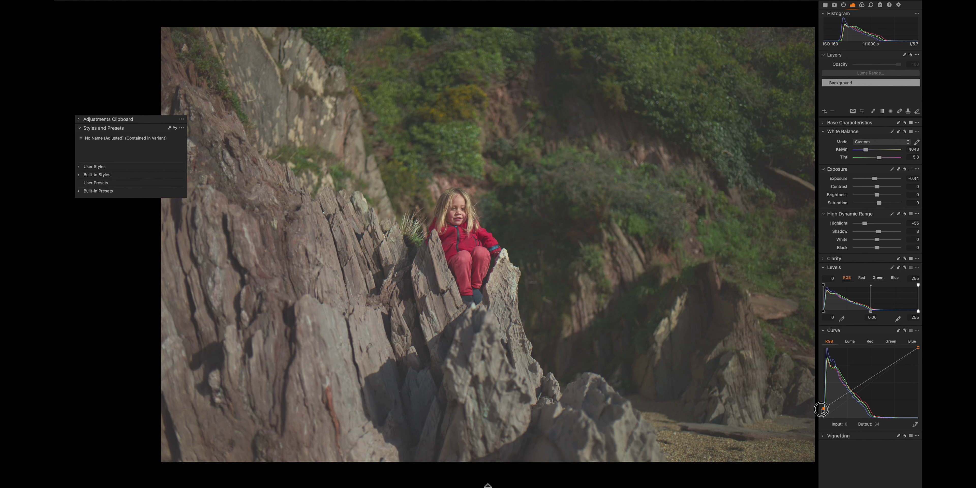
{"action": "left_click_drag", "start_coordinate": [822, 410], "coordinate": [822, 412]}
{"action": "left_click_drag", "start_coordinate": [869, 383], "coordinate": [881, 378]}
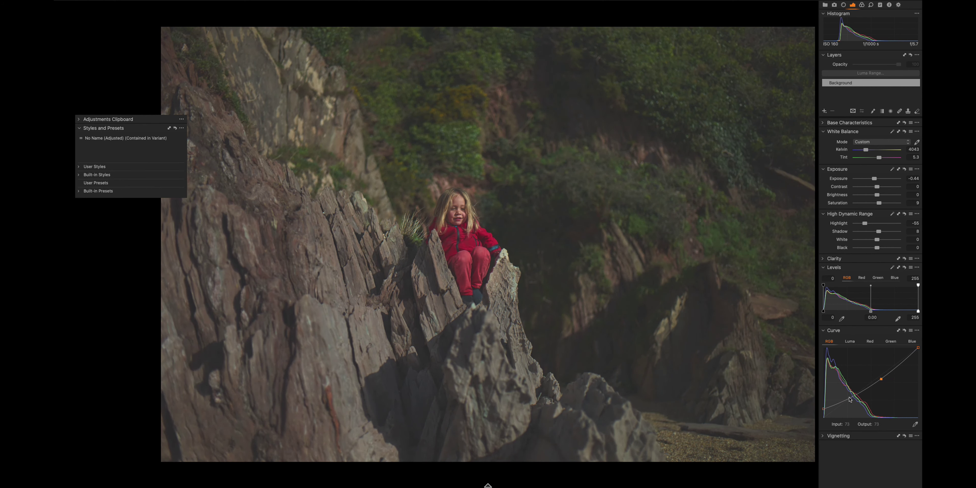
- Add lower and upper points to the RGB curve, bending the upper section to brighten highlights
{"action": "left_click_drag", "start_coordinate": [849, 400], "coordinate": [824, 412]}
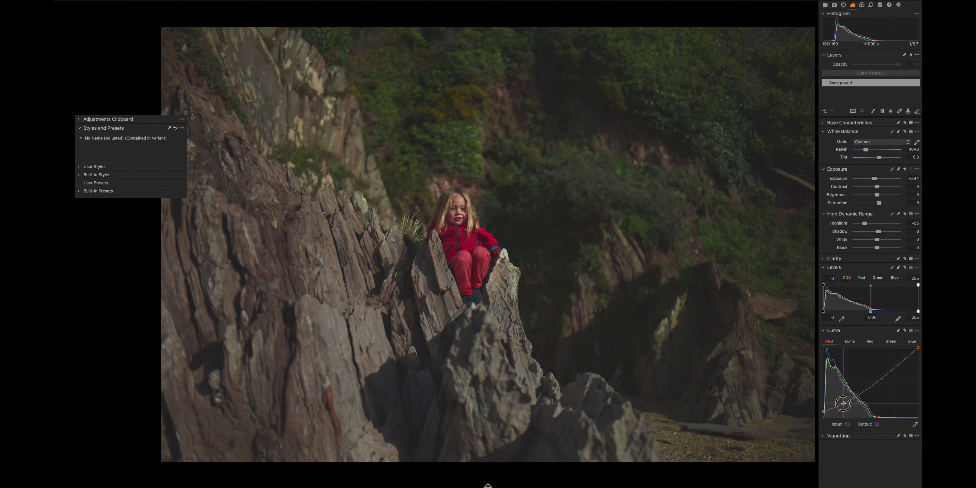
{"action": "left_click", "coordinate": [843, 404]}
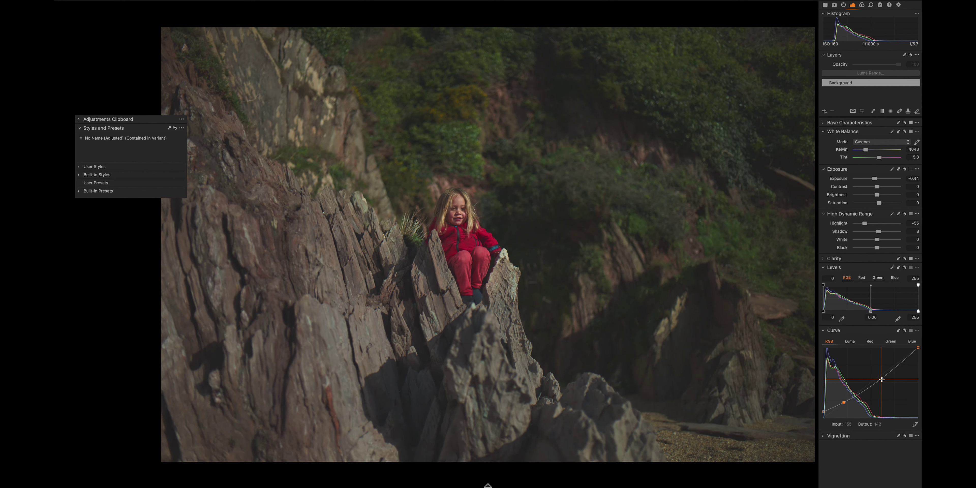
{"action": "left_click", "coordinate": [877, 383]}
{"action": "left_click_drag", "start_coordinate": [902, 366], "coordinate": [875, 378]}
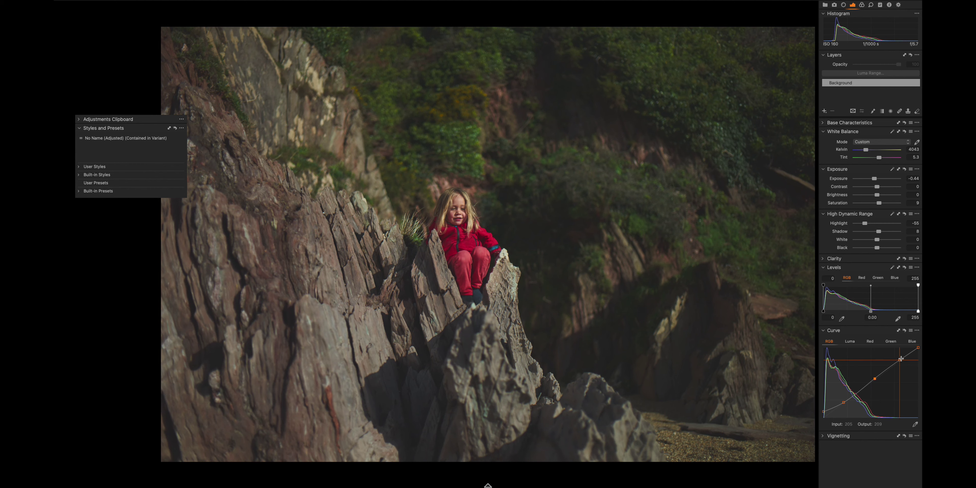
{"action": "left_click", "coordinate": [901, 359]}
- Lift the lower RGB curve point further to fade the shadows, with tools hidden for a larger view
{"action": "left_click_drag", "start_coordinate": [843, 401], "coordinate": [824, 409]}
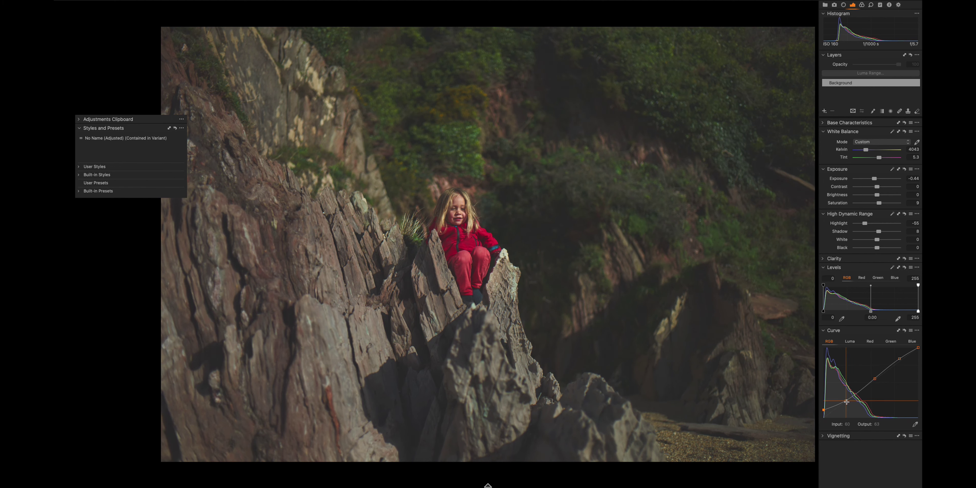
{"action": "mouse_move", "coordinate": [847, 401]}
{"action": "left_mouse_down"}
{"action": "mouse_move", "coordinate": [873, 380]}
{"action": "mouse_move", "coordinate": [824, 408]}
{"action": "mouse_move", "coordinate": [844, 402]}
{"action": "left_mouse_up"}
{"action": "key", "text": "alt+super+t"}
{"action": "left_click_drag", "start_coordinate": [844, 401], "coordinate": [842, 401]}
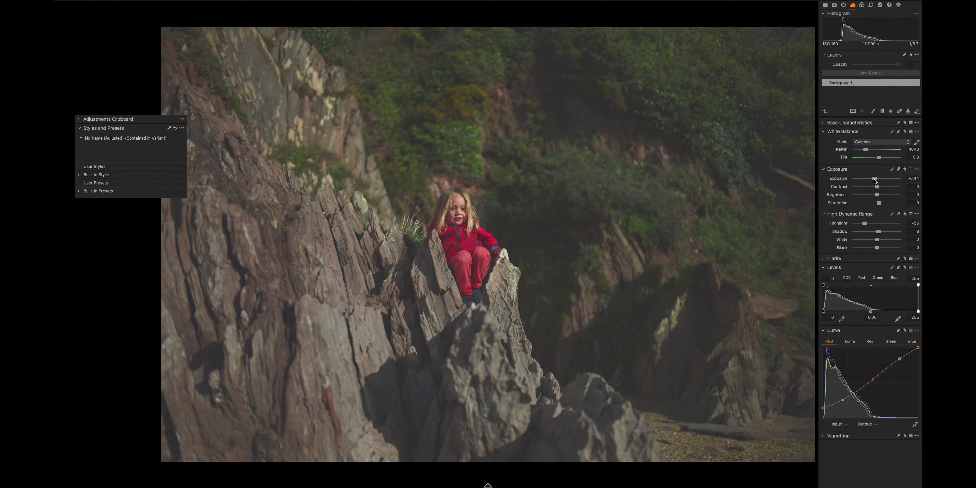
- Lower Exposure to -0.62 and raise Contrast to 6
{"action": "left_click_drag", "start_coordinate": [874, 182], "coordinate": [874, 182]}
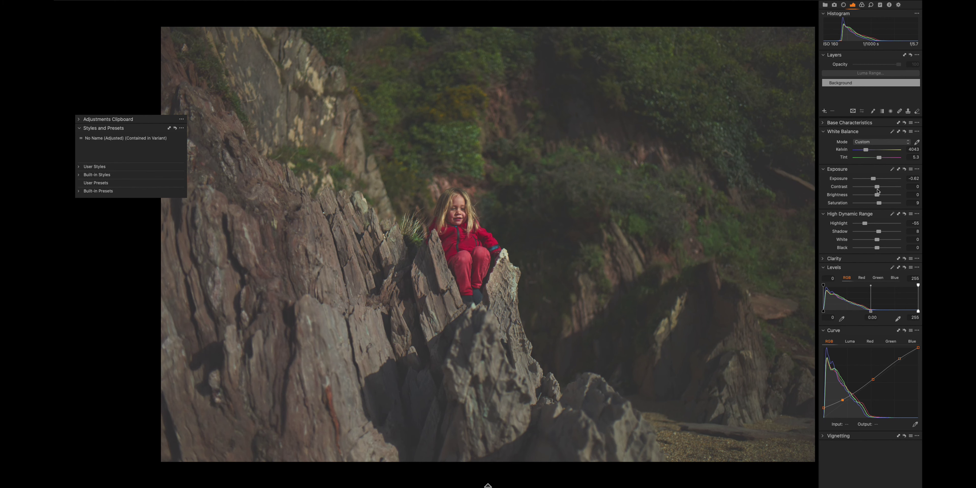
{"action": "left_click_drag", "start_coordinate": [878, 189], "coordinate": [881, 189]}
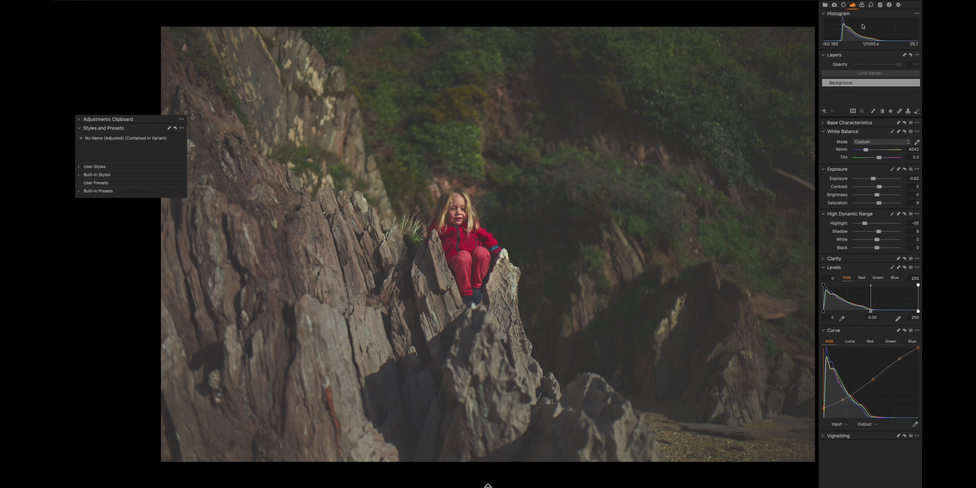
{"action": "left_click", "coordinate": [861, 5]}
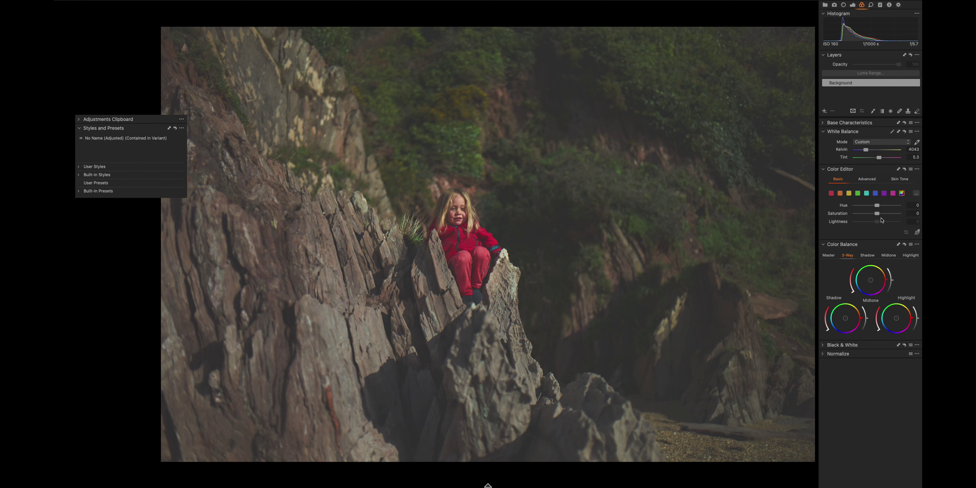
- Pick green in the Color Editor, shift its hue and cut its saturation for muted greens
{"action": "left_click", "coordinate": [858, 194]}
{"action": "mouse_move", "coordinate": [876, 214]}
{"action": "left_mouse_down"}
{"action": "mouse_move", "coordinate": [863, 218]}
{"action": "mouse_move", "coordinate": [887, 207]}
{"action": "mouse_move", "coordinate": [862, 208]}
{"action": "left_mouse_up"}
{"action": "mouse_move", "coordinate": [865, 208]}
{"action": "left_mouse_down"}
{"action": "mouse_move", "coordinate": [902, 209]}
{"action": "mouse_move", "coordinate": [862, 211]}
{"action": "left_mouse_up"}
{"action": "mouse_move", "coordinate": [866, 214]}
{"action": "left_mouse_down"}
{"action": "mouse_move", "coordinate": [878, 215]}
{"action": "mouse_move", "coordinate": [869, 220]}
{"action": "left_mouse_up"}
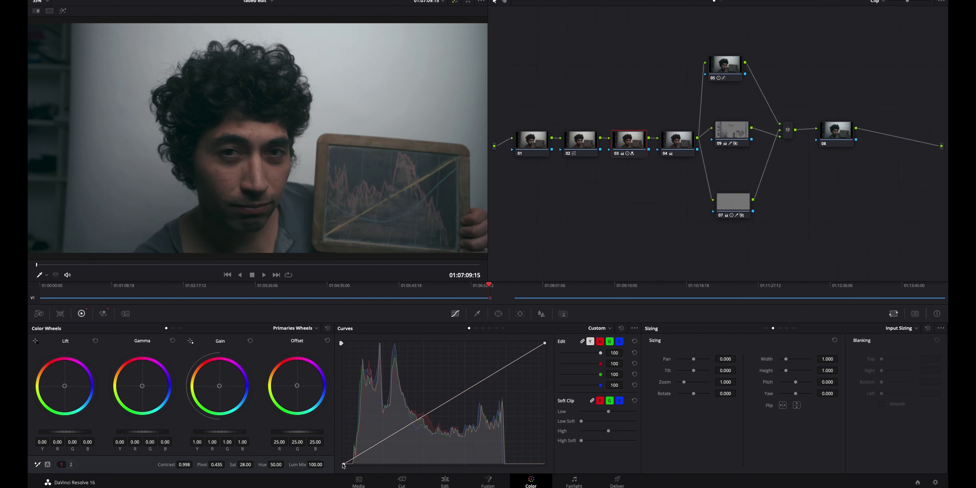
- Lift the custom curve's black point and add lower and upper points to form a gentle S-curve
{"action": "left_click_drag", "start_coordinate": [343, 463], "coordinate": [359, 441]}
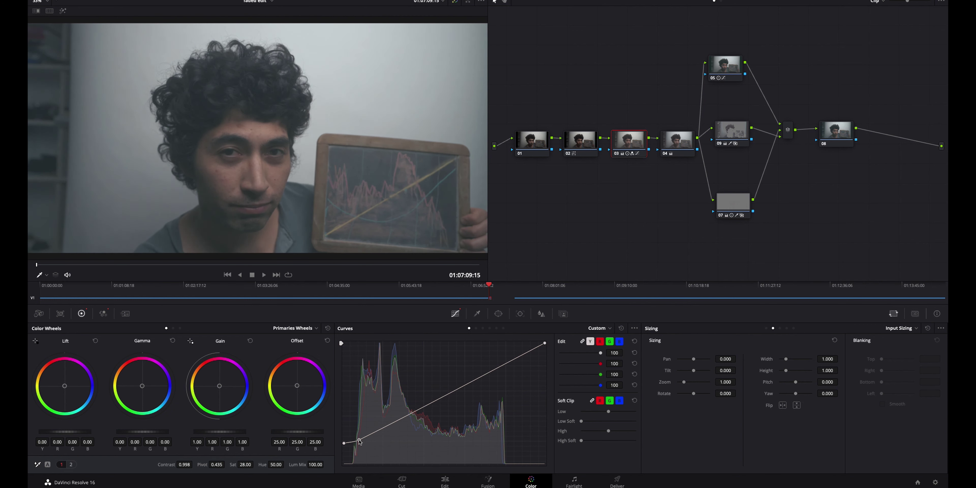
{"action": "left_click", "coordinate": [395, 421]}
{"action": "left_click_drag", "start_coordinate": [430, 403], "coordinate": [503, 352]}
{"action": "left_click", "coordinate": [478, 375]}
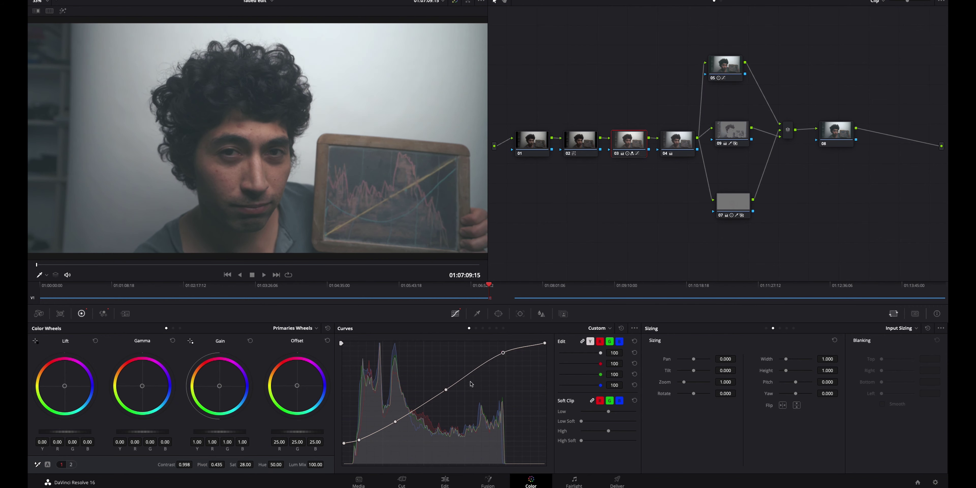
{"action": "left_click_drag", "start_coordinate": [446, 390], "coordinate": [449, 384]}
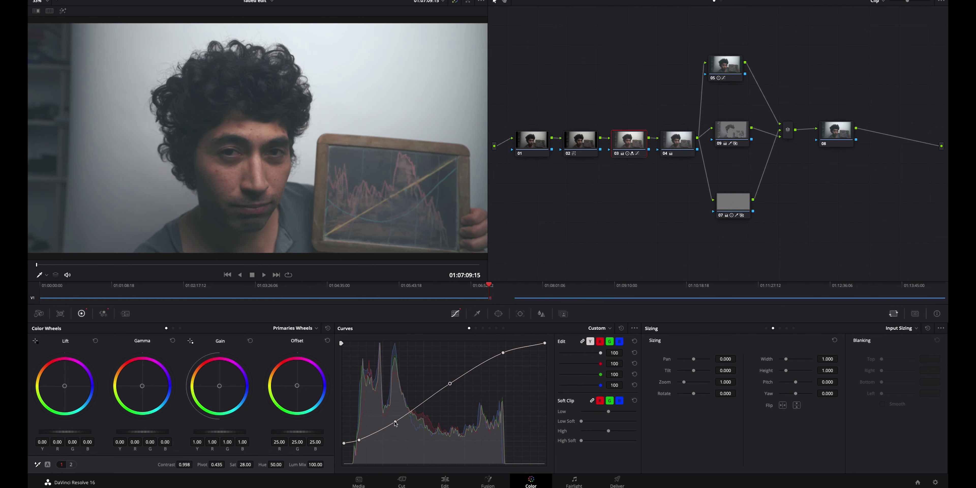
{"action": "left_click_drag", "start_coordinate": [395, 421], "coordinate": [360, 441]}
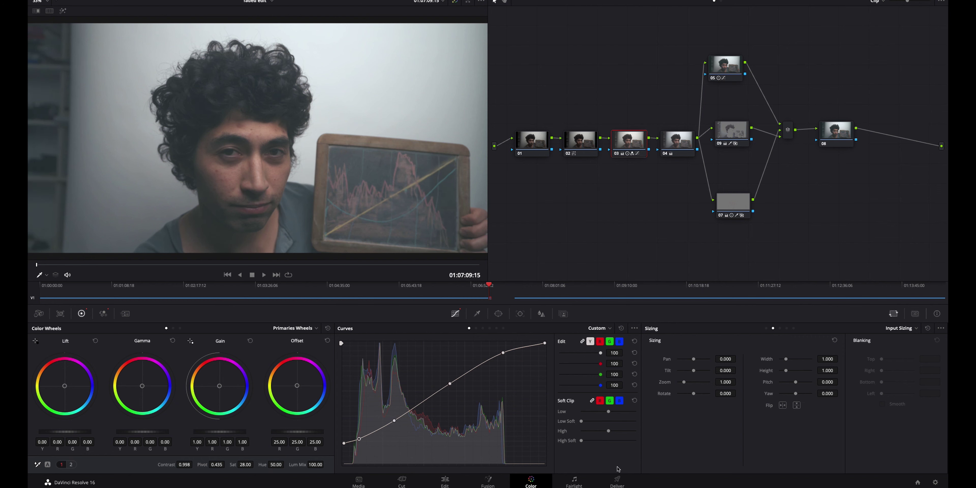